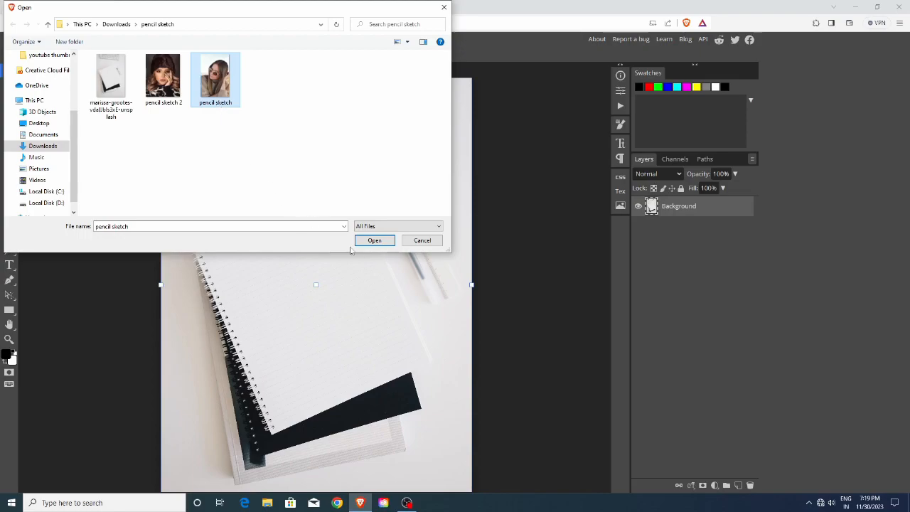
Step: Open the pencil sketch portrait photo and copy it as a new layer into the notebook document
left_click(375, 241)
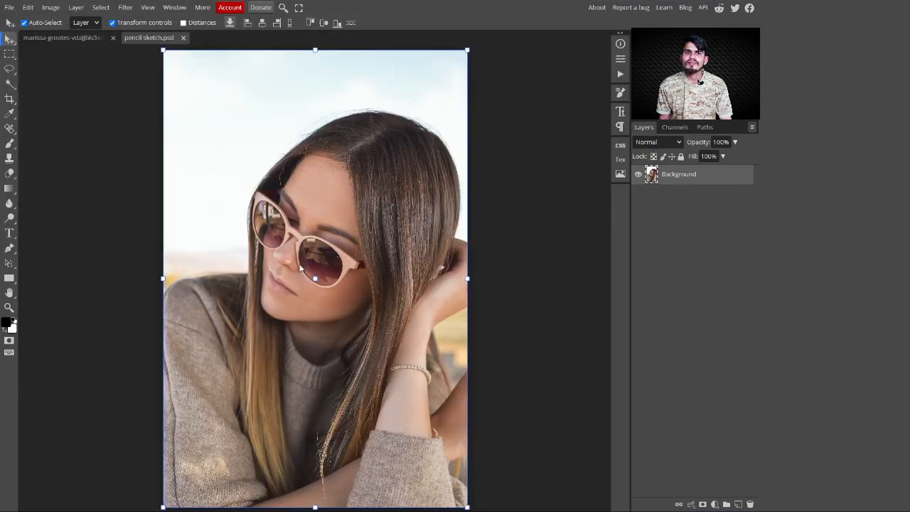
left_click_drag(728, 187, 85, 42)
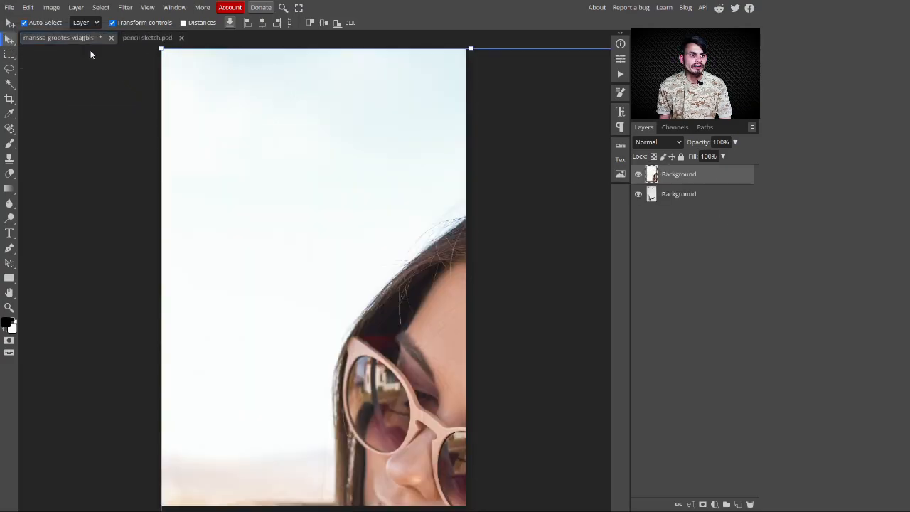
Step: Scale the portrait layer to about 20.7%, rotate it about -24.5° and fit it onto the notebook's blank page
key("ctrl+minus")
key("ctrl+minus")
key("ctrl+minus")
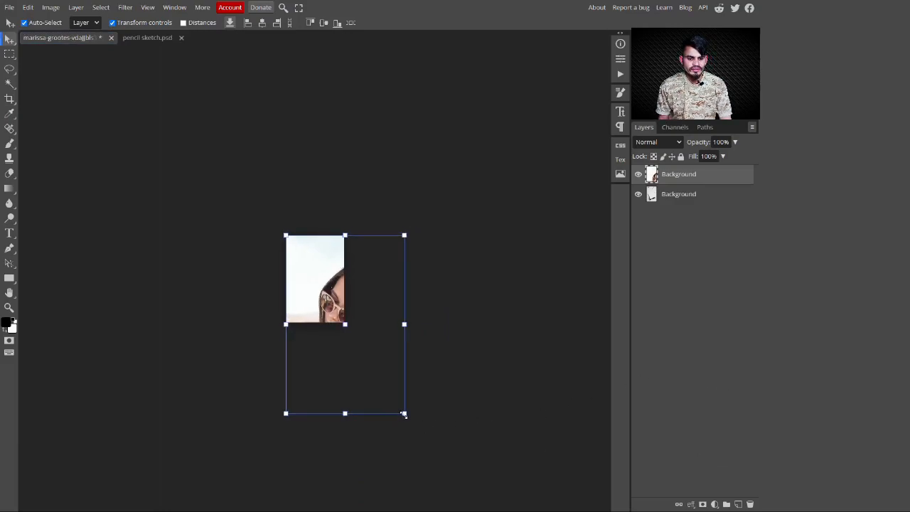
left_click_drag(403, 413, 327, 294)
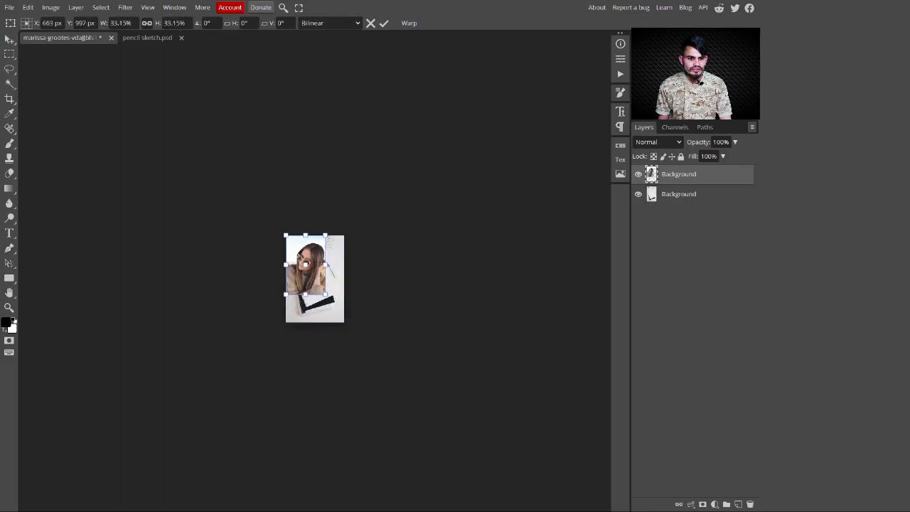
key("ctrl+0")
left_click_drag(297, 137, 331, 222)
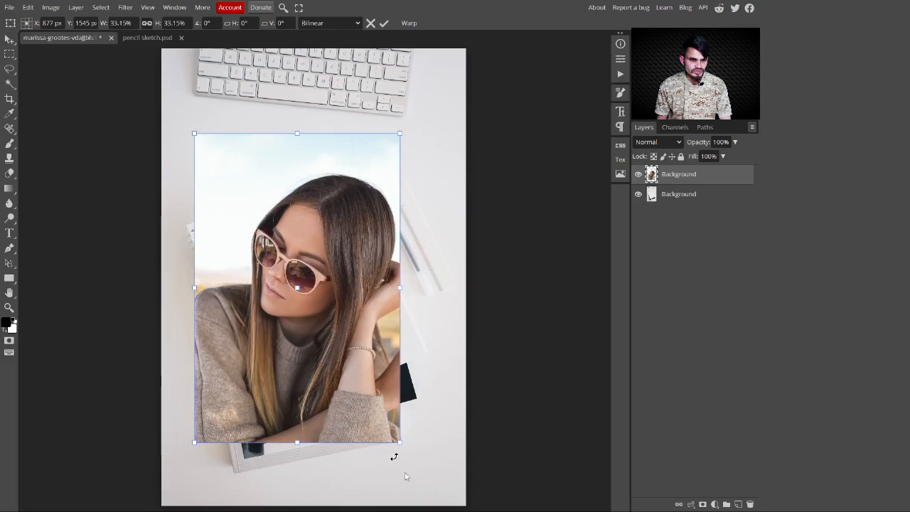
left_click_drag(398, 441, 352, 370)
left_click_drag(198, 129, 216, 199)
left_click_drag(332, 376, 365, 358)
left_click_drag(302, 296, 339, 311)
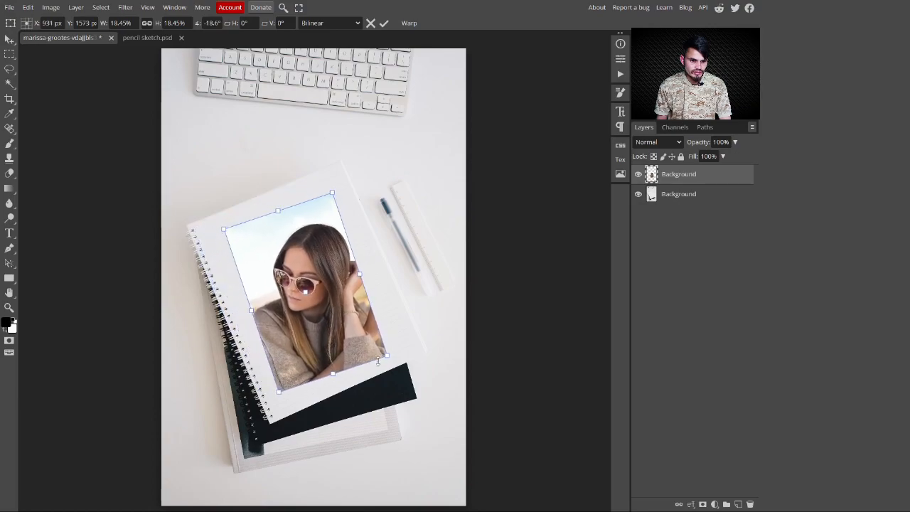
left_click_drag(387, 367, 406, 353)
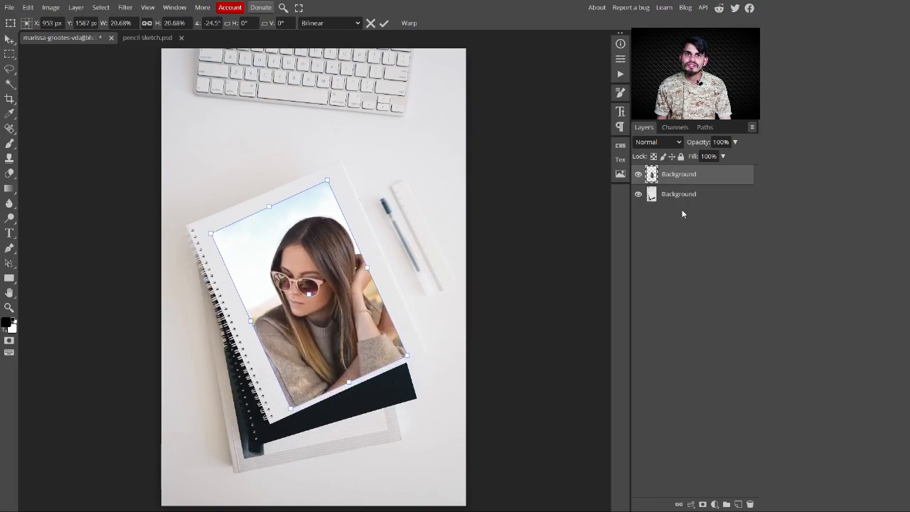
Step: Convert the portrait layer to a smart object and rename it "pencil sketch"
right_click(692, 180)
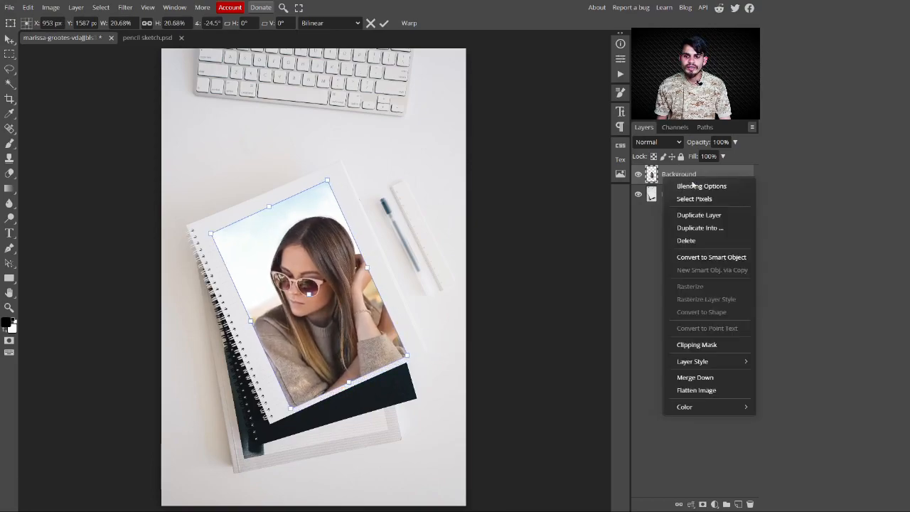
left_click(708, 259)
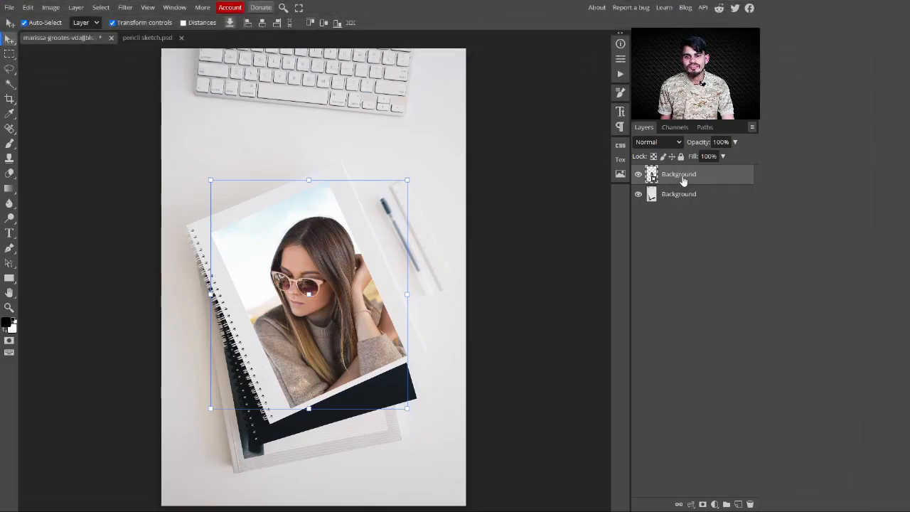
double_click(681, 175)
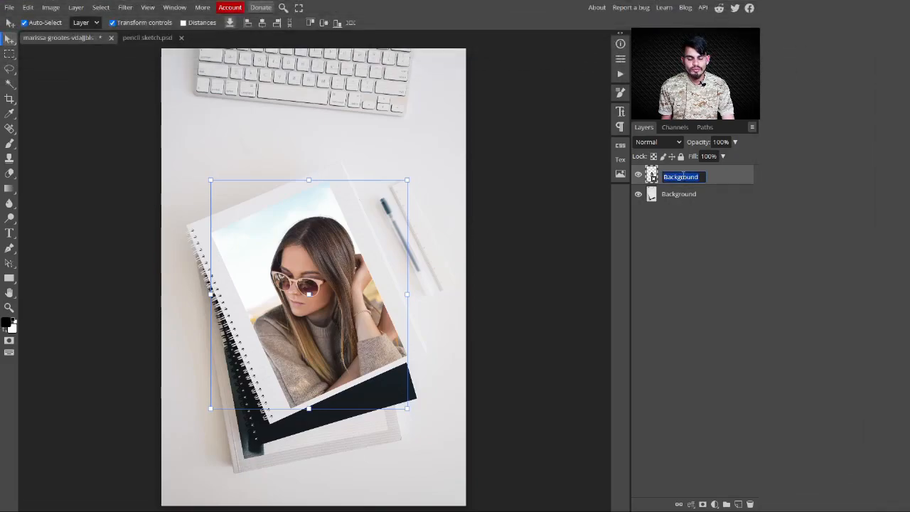
type("penc")
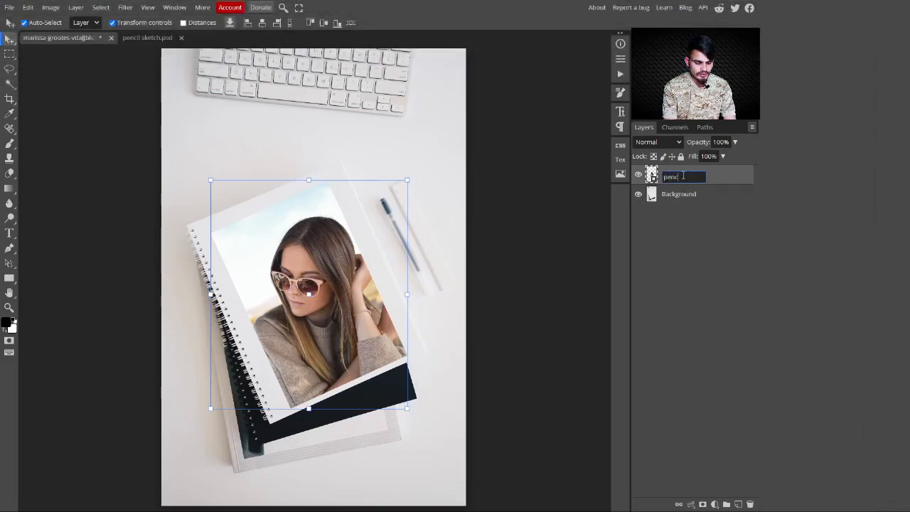
type("il sketch")
key("Return")
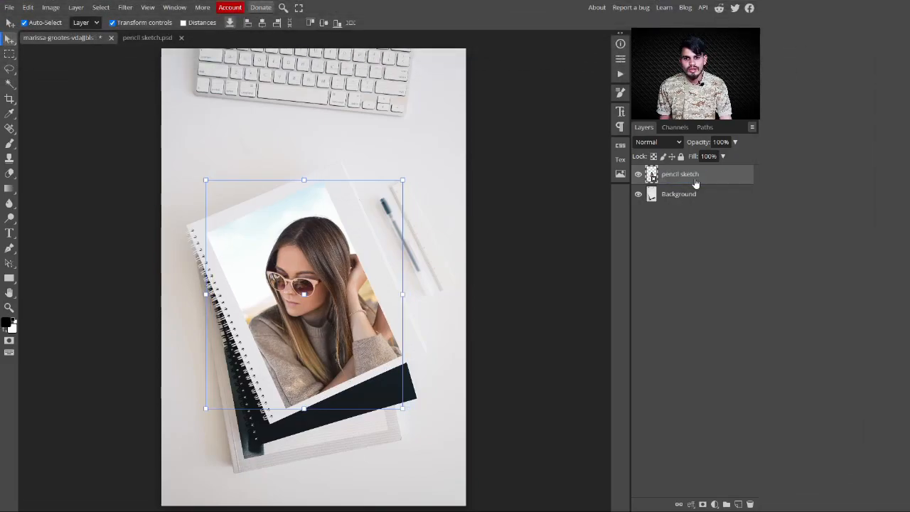
Step: Add a layer mask to the pencil sketch layer and choose a larger soft round brush with 0% hardness
left_click(703, 504)
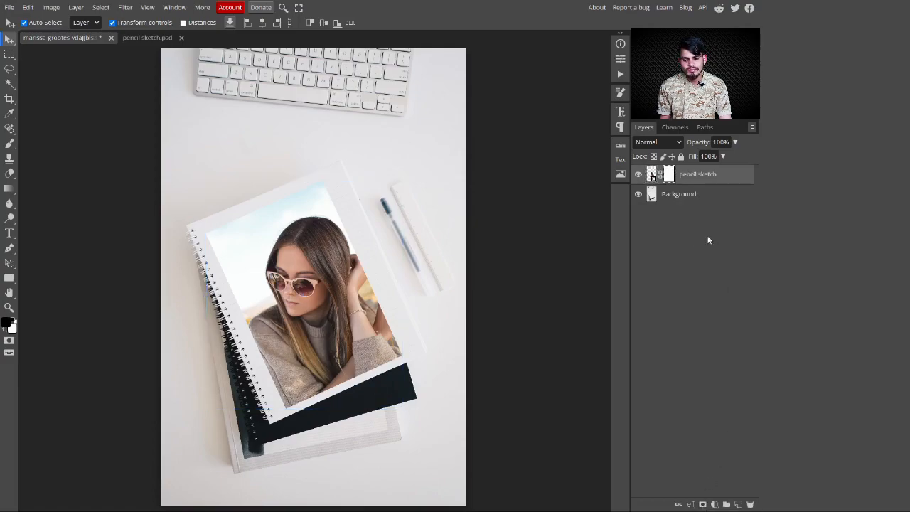
left_click(10, 144)
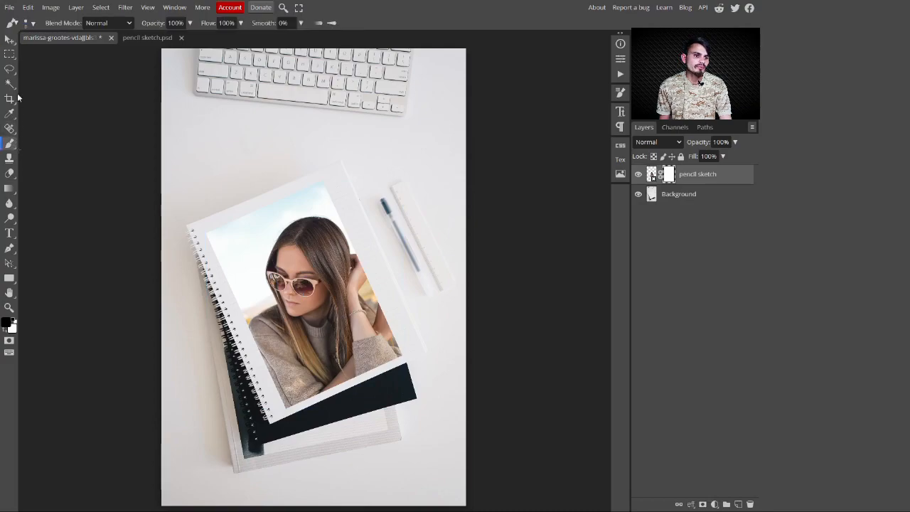
left_click(30, 24)
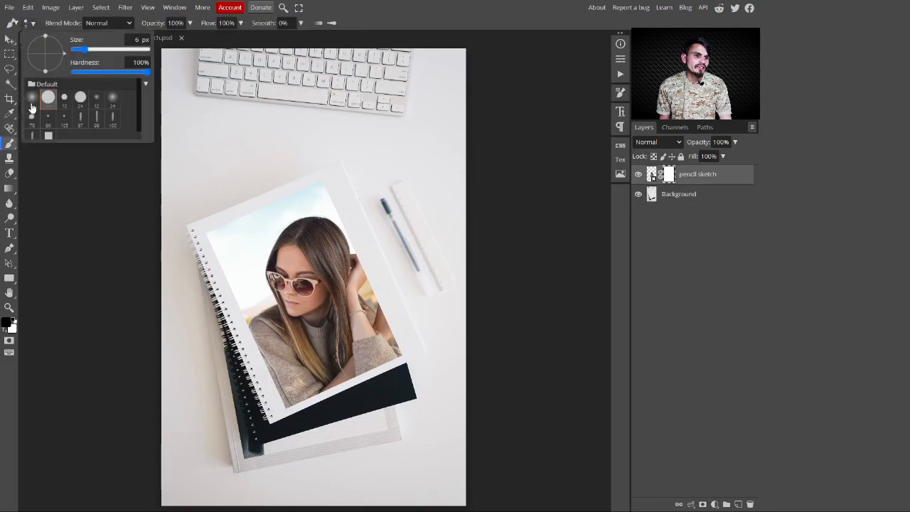
left_click(32, 104)
left_click_drag(79, 49, 105, 53)
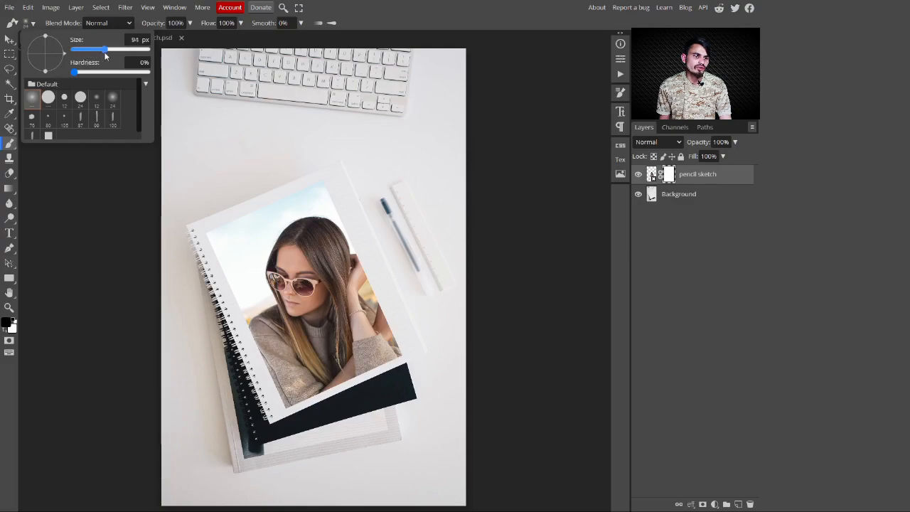
Step: Set the brush opacity to 63% and flow to 69%, with black as the foreground colour
left_click(189, 24)
left_click_drag(187, 42, 172, 43)
left_click(241, 24)
left_click_drag(242, 37, 231, 38)
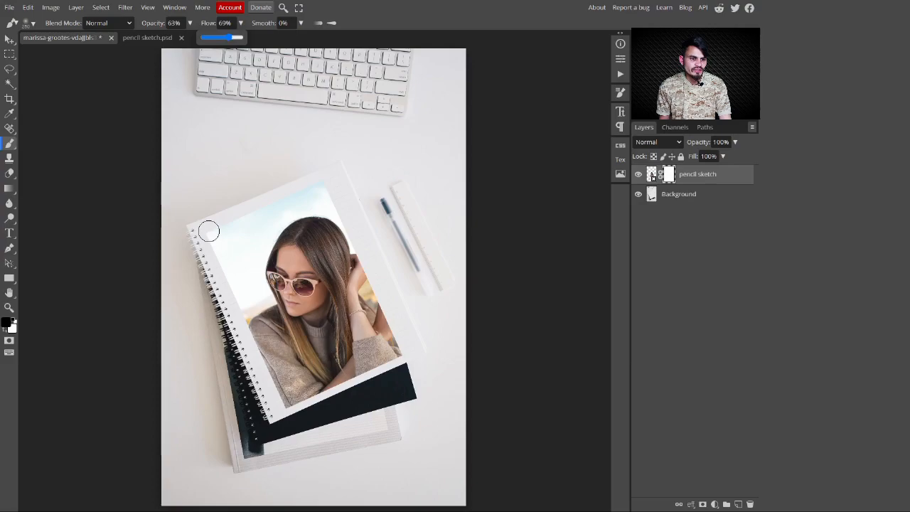
left_click(24, 289)
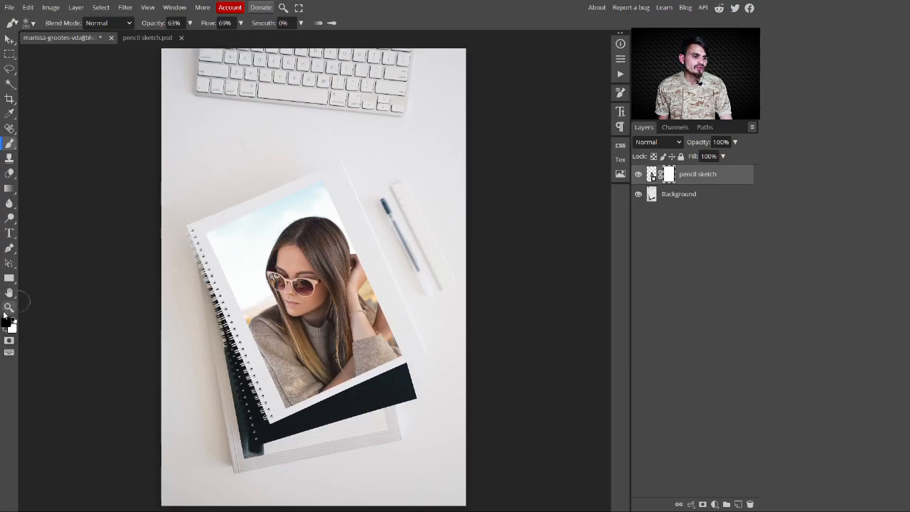
key("x")
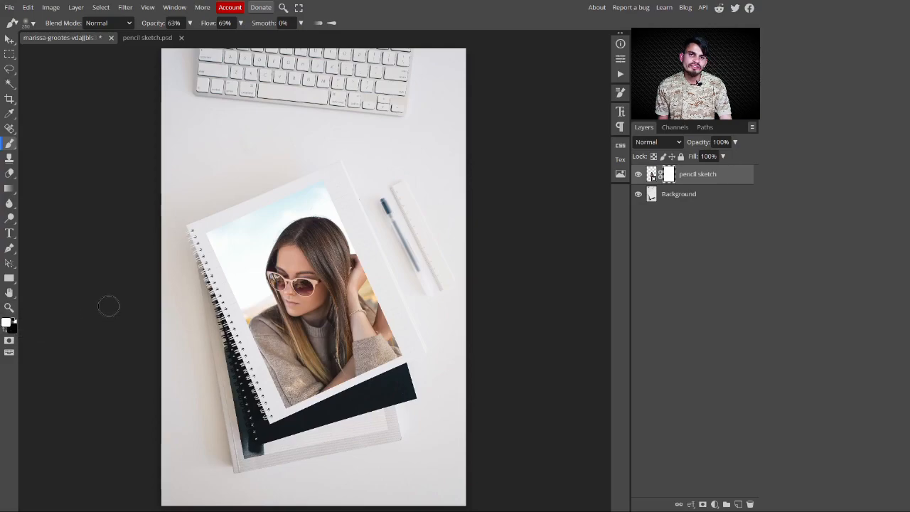
key("x")
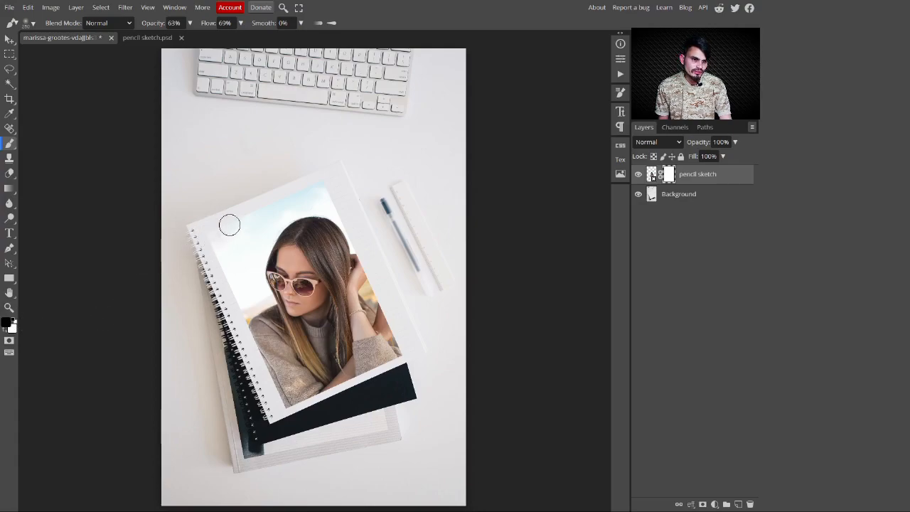
Step: Paint black on the mask to fade the portrait's upper and left edges, raising the brush opacity to 84%
mouse_move(243, 211)
left_mouse_down()
mouse_move(283, 192)
mouse_move(336, 195)
mouse_move(302, 186)
mouse_move(316, 185)
mouse_move(245, 225)
mouse_move(217, 229)
mouse_move(213, 242)
mouse_move(205, 232)
mouse_move(207, 250)
mouse_move(209, 237)
mouse_move(239, 217)
mouse_move(319, 185)
left_mouse_up()
left_click(190, 22)
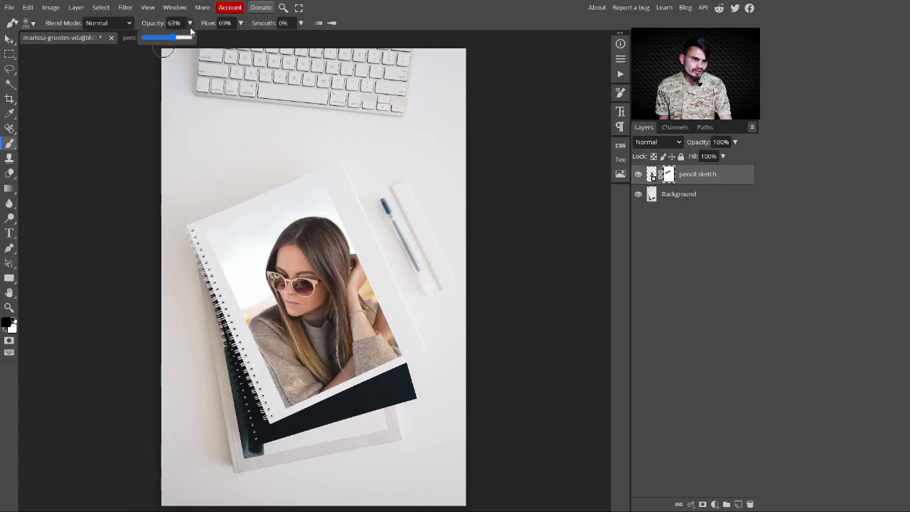
left_click_drag(178, 40, 180, 41)
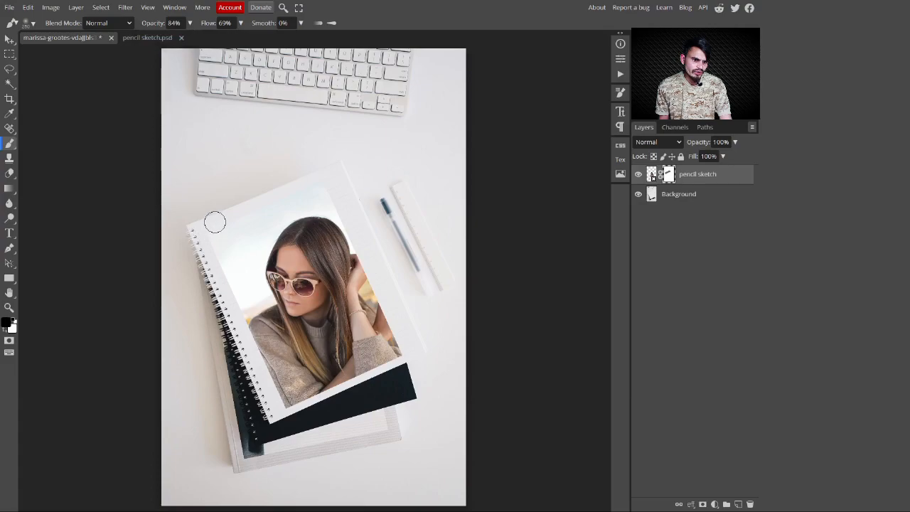
left_click_drag(331, 187, 336, 197)
mouse_move(290, 408)
left_mouse_down()
mouse_move(282, 395)
mouse_move(287, 401)
left_mouse_up()
Step: Mask out the portrait's lower edge and bottom right corner, raising the brush flow to 83% and then 100%
left_click(241, 23)
left_click_drag(232, 34, 239, 34)
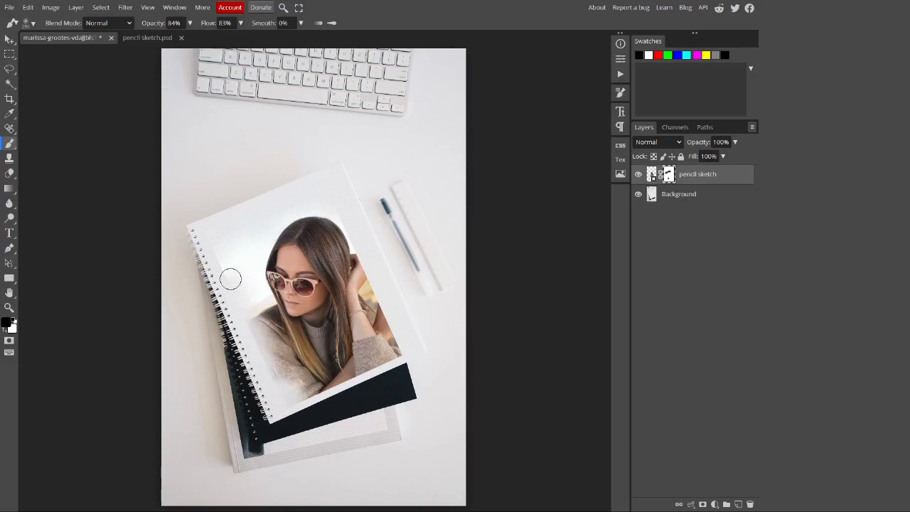
mouse_move(301, 399)
left_mouse_down()
mouse_move(379, 369)
mouse_move(399, 341)
left_mouse_up()
left_click(241, 24)
left_click_drag(239, 35, 248, 36)
mouse_move(399, 357)
left_mouse_down()
mouse_move(380, 372)
mouse_move(398, 347)
mouse_move(391, 321)
left_mouse_up()
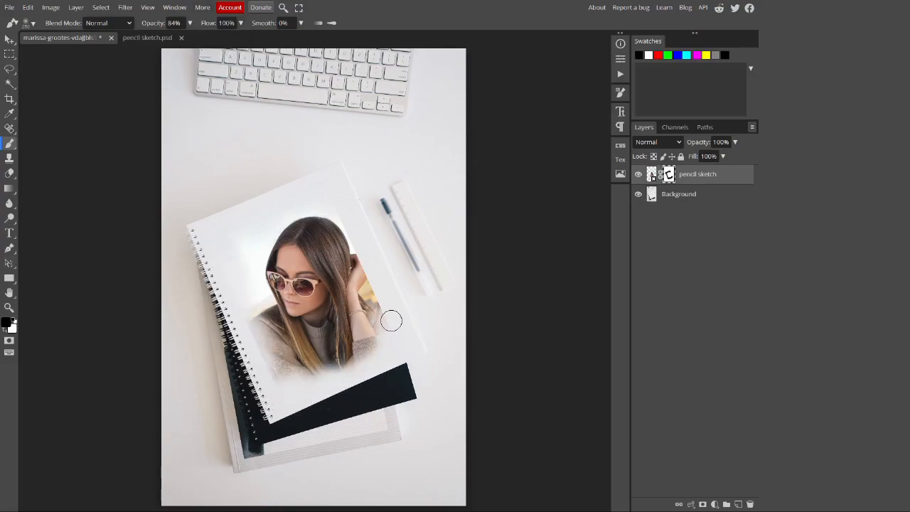
Step: Set the brush opacity to 100% and fade the portrait's right side and remaining hard edges on the mask
left_click(189, 23)
left_click_drag(186, 35, 199, 36)
left_click_drag(397, 327, 334, 231)
mouse_move(382, 350)
left_mouse_down()
mouse_move(264, 354)
mouse_move(248, 322)
left_mouse_up()
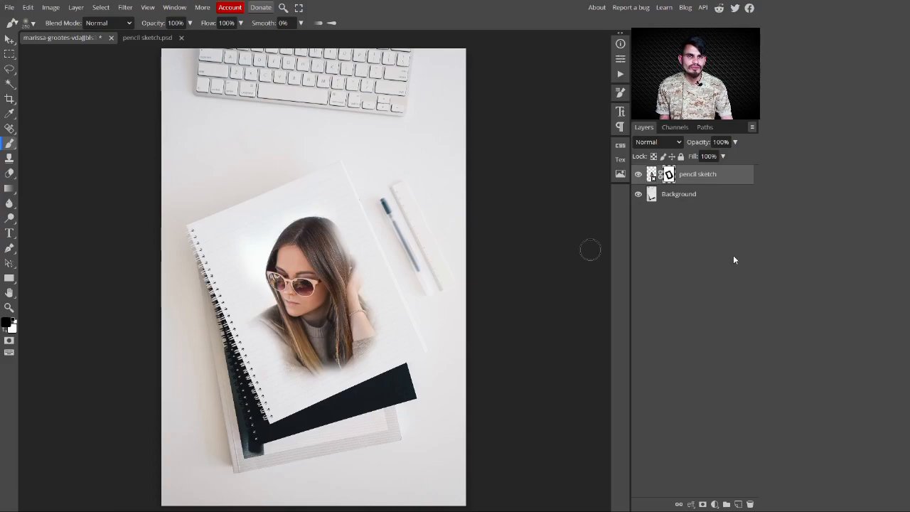
Step: Set the pencil sketch layer's blend mode to Multiply and inspect the blend on the page up close
left_click(667, 143)
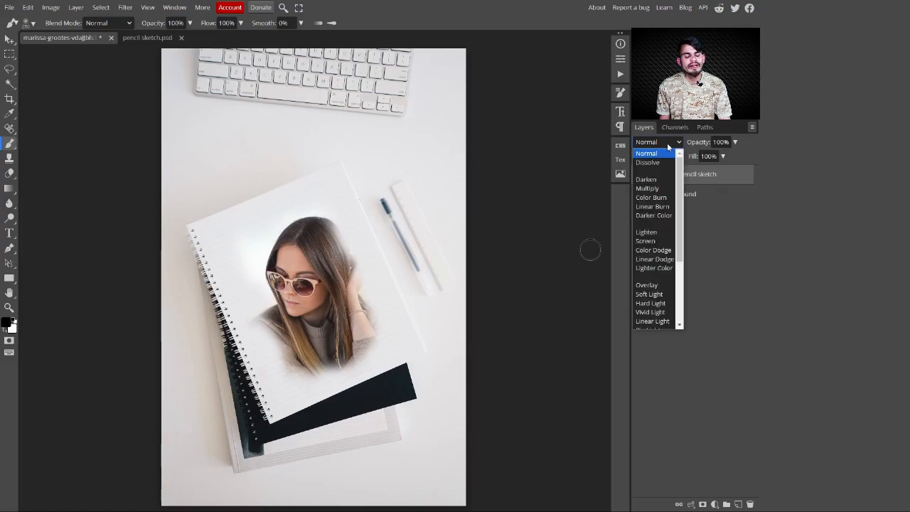
left_click(663, 189)
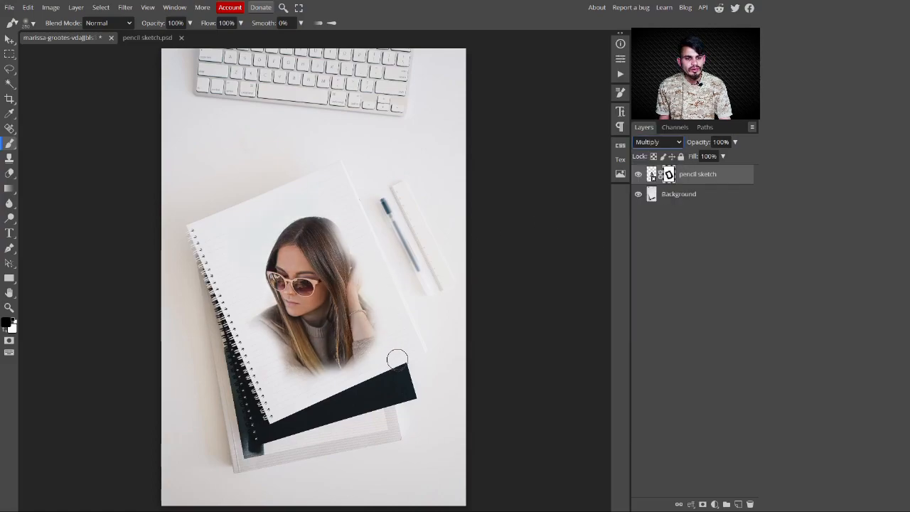
key("ctrl+plus")
key("ctrl+plus")
key("ctrl+plus")
key("ctrl+plus")
key("ctrl+minus")
key("ctrl+minus")
key("ctrl+0")
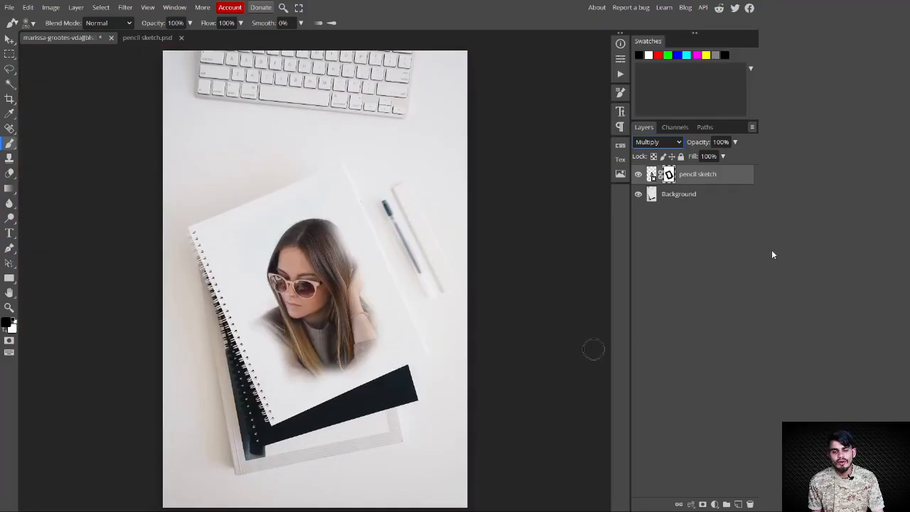
Step: Open the Filter Gallery on the pencil sketch layer's image rather than its mask, and choose the Charcoal sketch filter
left_click(653, 178)
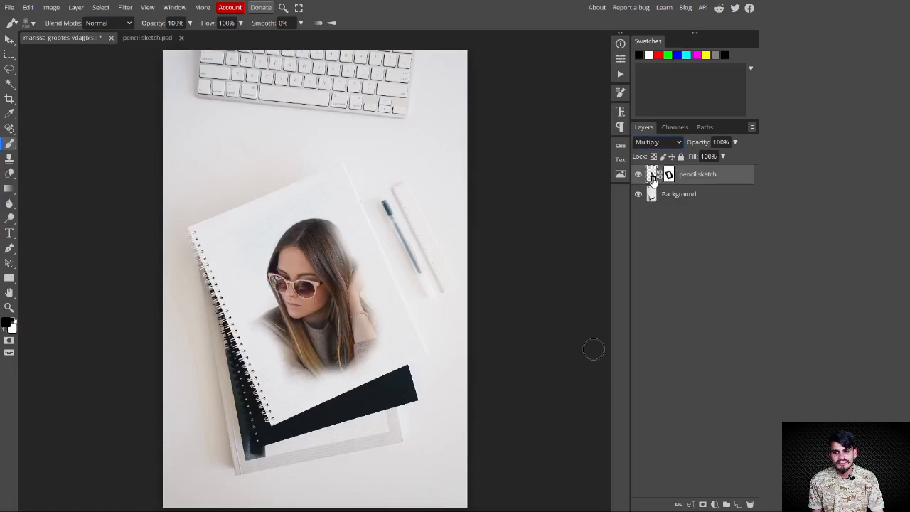
left_click(125, 8)
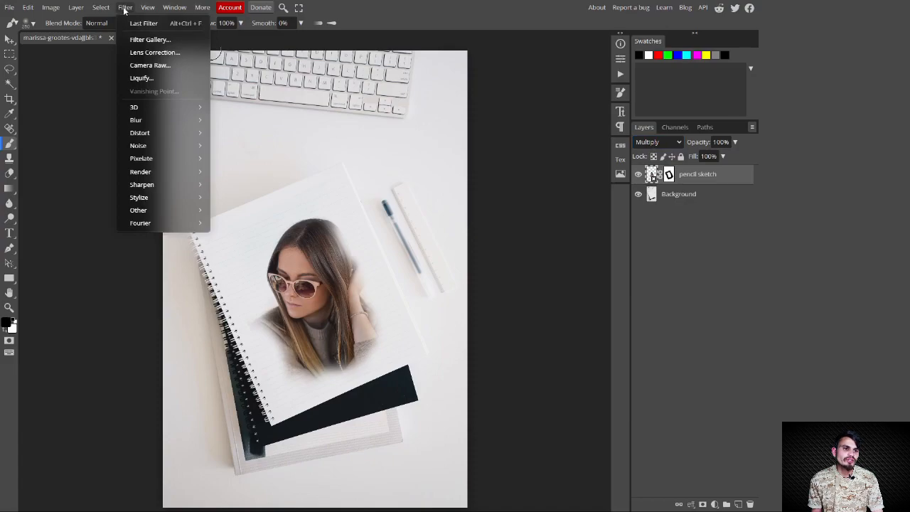
left_click(173, 44)
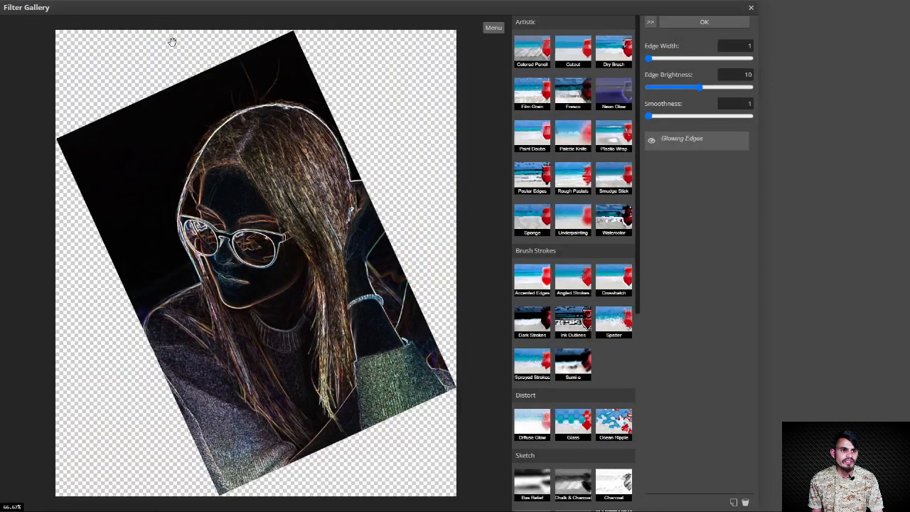
scroll(626, 217, "down", 5)
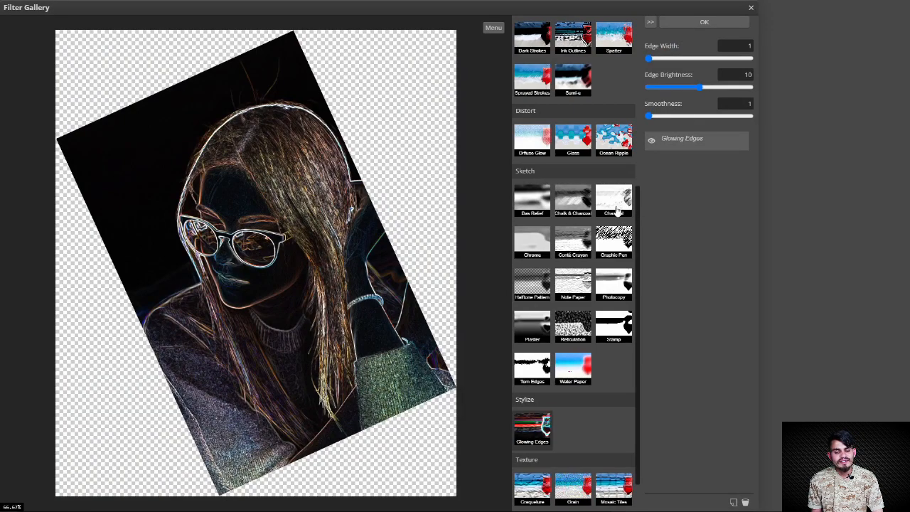
left_click(614, 201)
scroll(617, 211, "up", 1)
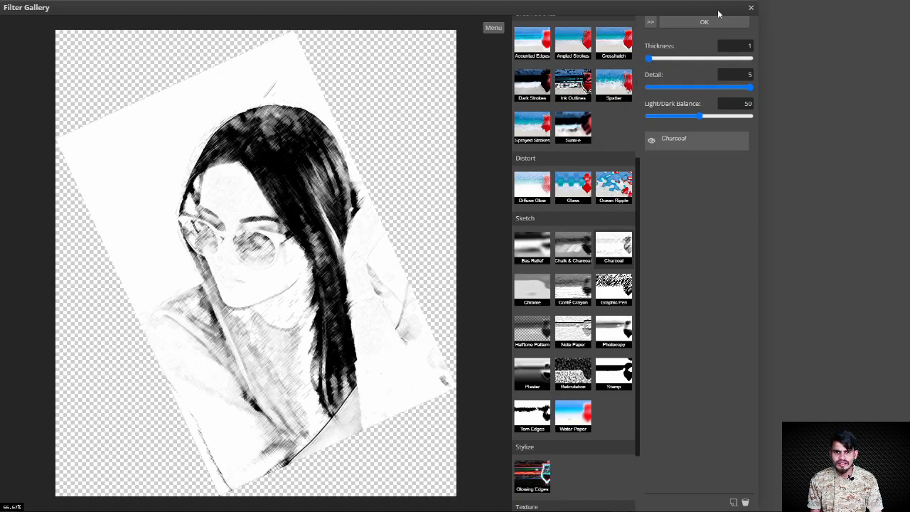
Step: Set the Charcoal thickness to 3 and detail to 4, adjust the light/dark balance, and apply the filter
left_click(665, 59)
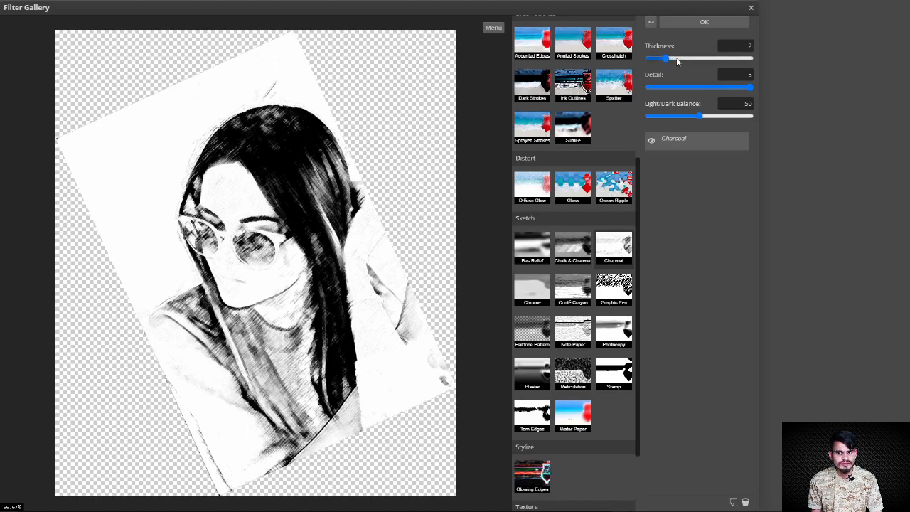
left_click(680, 59)
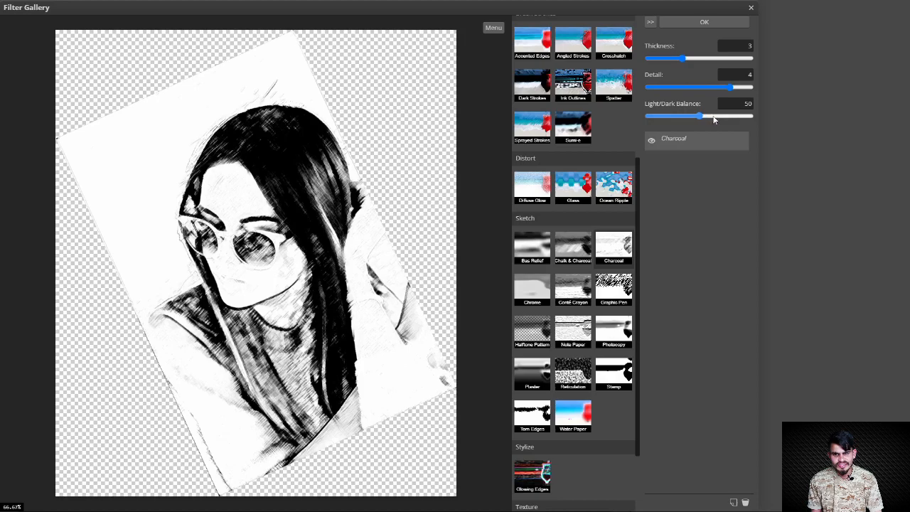
left_click_drag(700, 116, 716, 120)
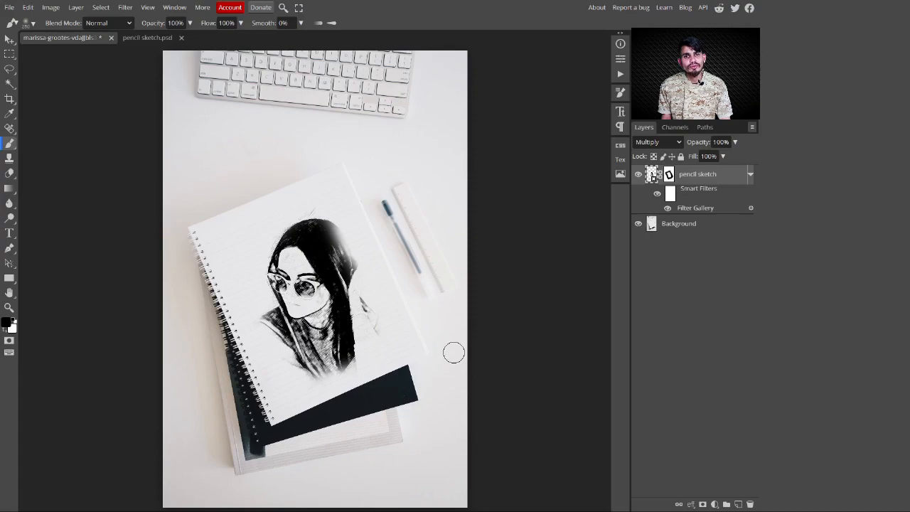
Step: Split the pencil sketch layer's Blend If background range to 0/117 for shadows and 243/255 for highlights, and inspect the sketch up close
double_click(740, 181)
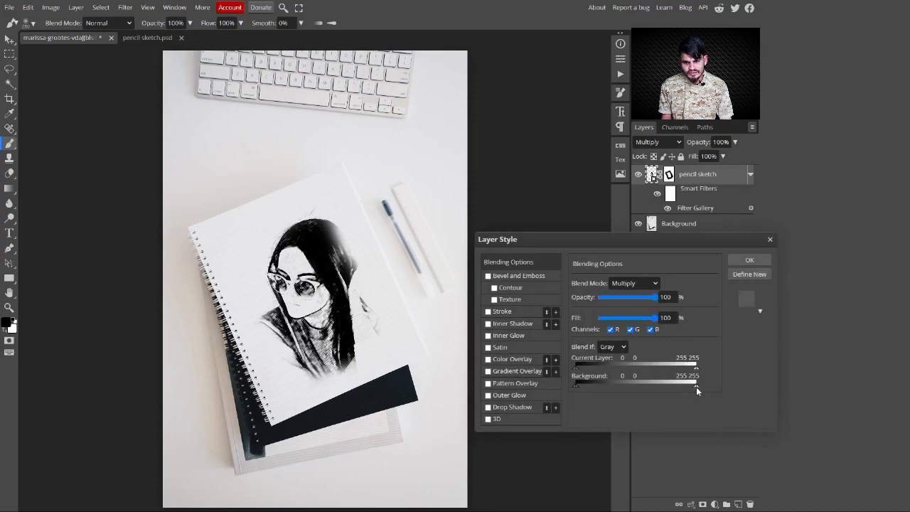
left_click_drag(695, 387, 686, 386)
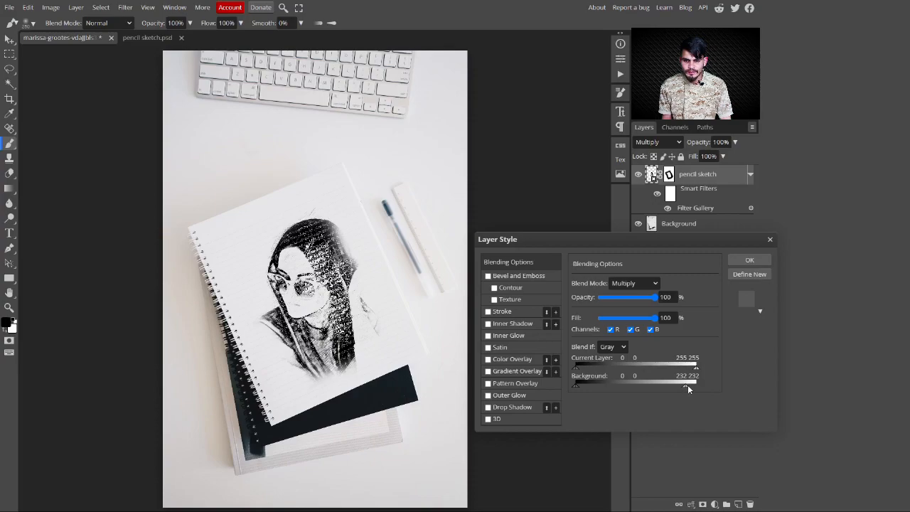
left_click_drag(686, 386, 706, 386)
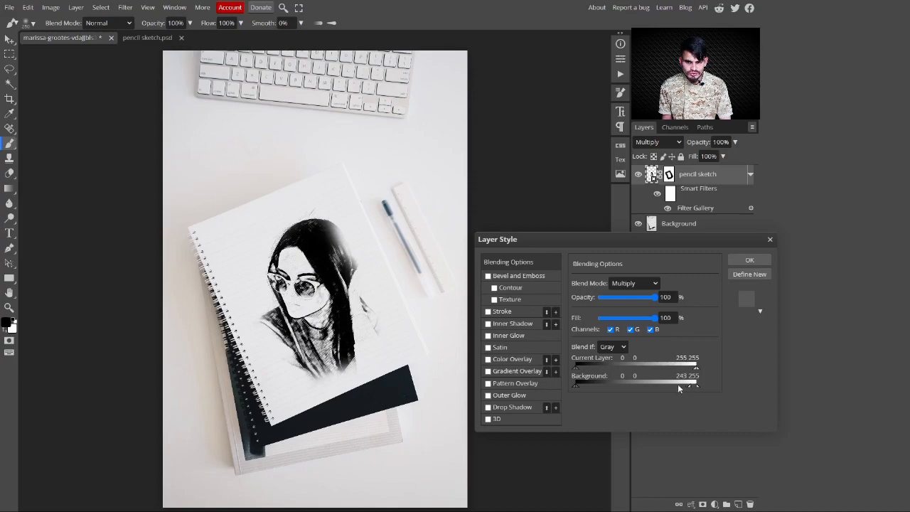
left_click_drag(576, 384, 605, 381)
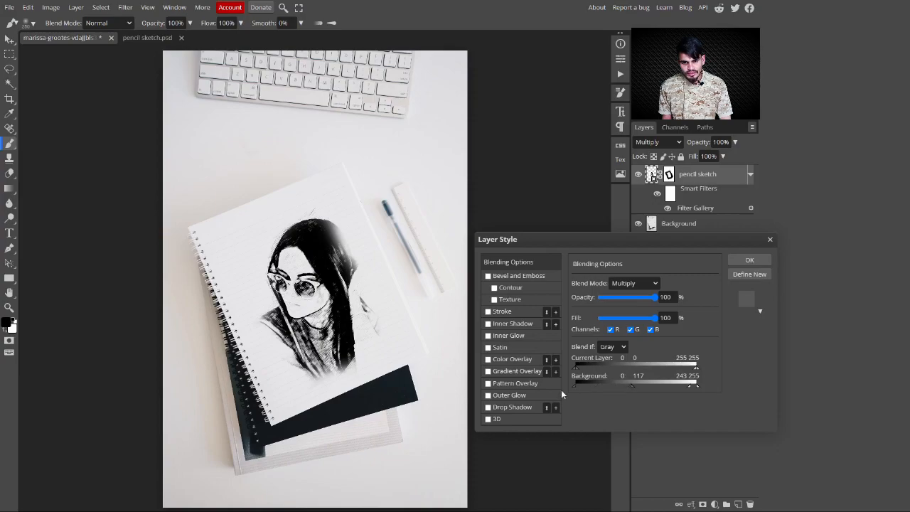
left_click(750, 260)
key("ctrl+plus")
key("ctrl+plus")
key("ctrl+plus")
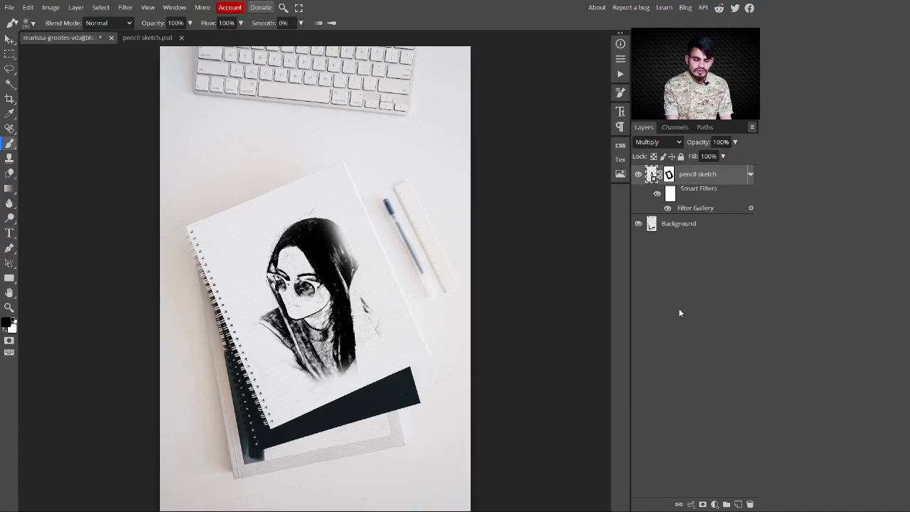
key("ctrl+plus")
key("ctrl+plus")
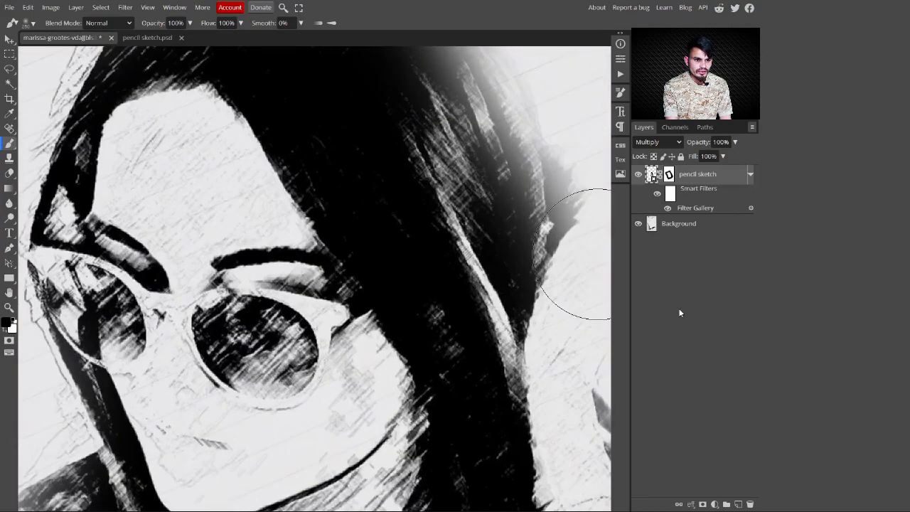